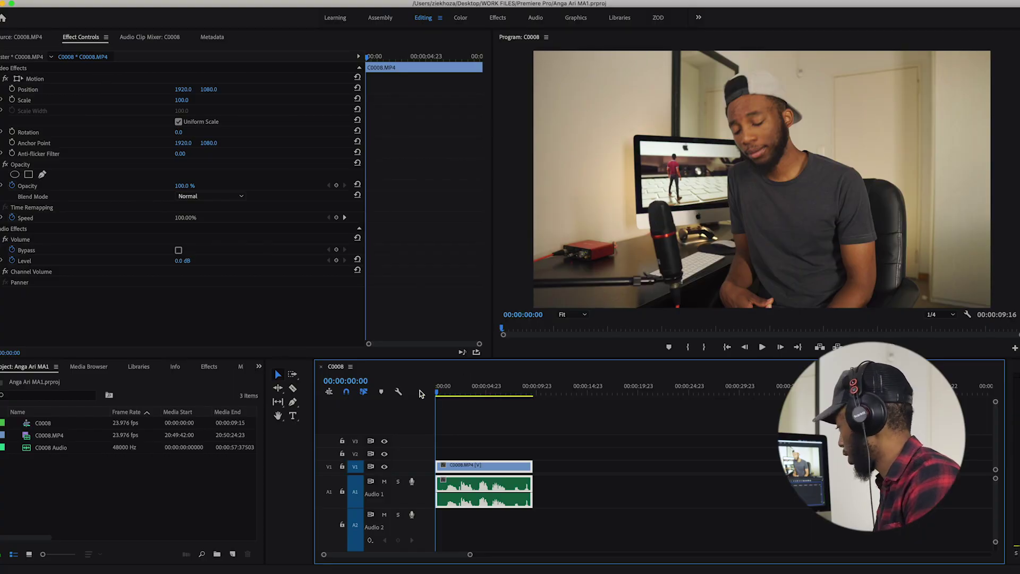
Play the C0008 sequence twice from the start to hear its noisy audio, ending near 1 second.
key(space)
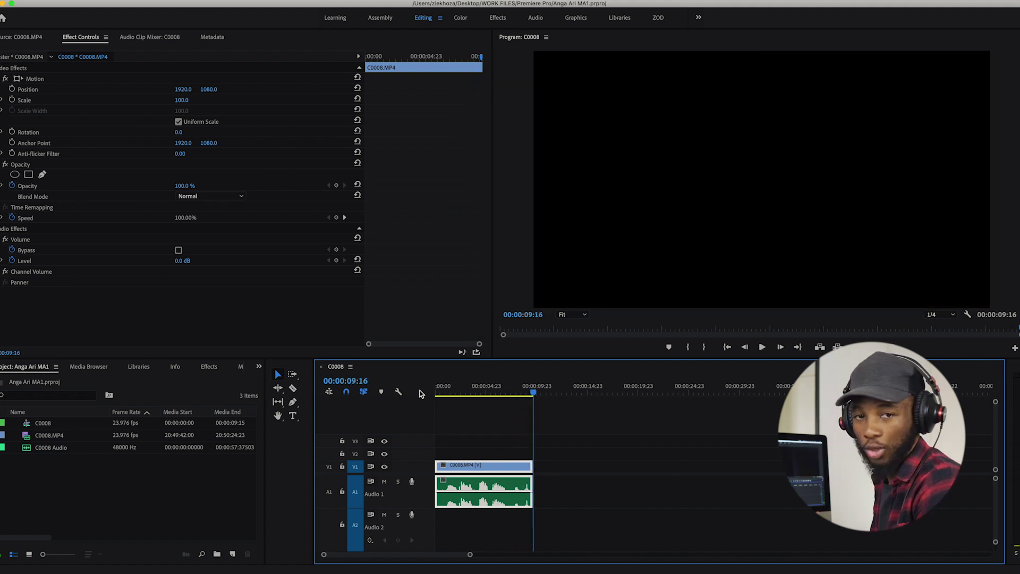
key(Home)
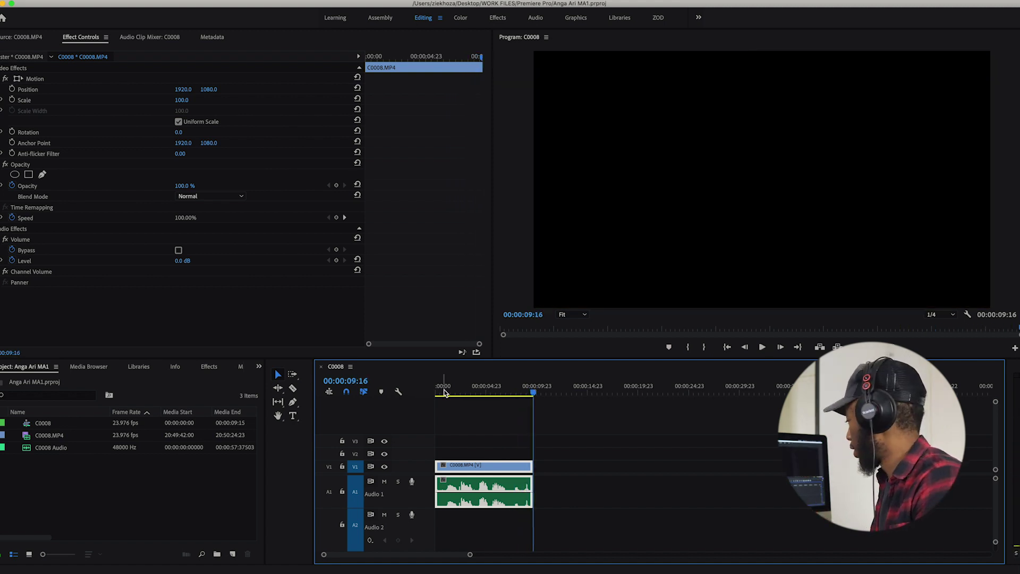
key(space)
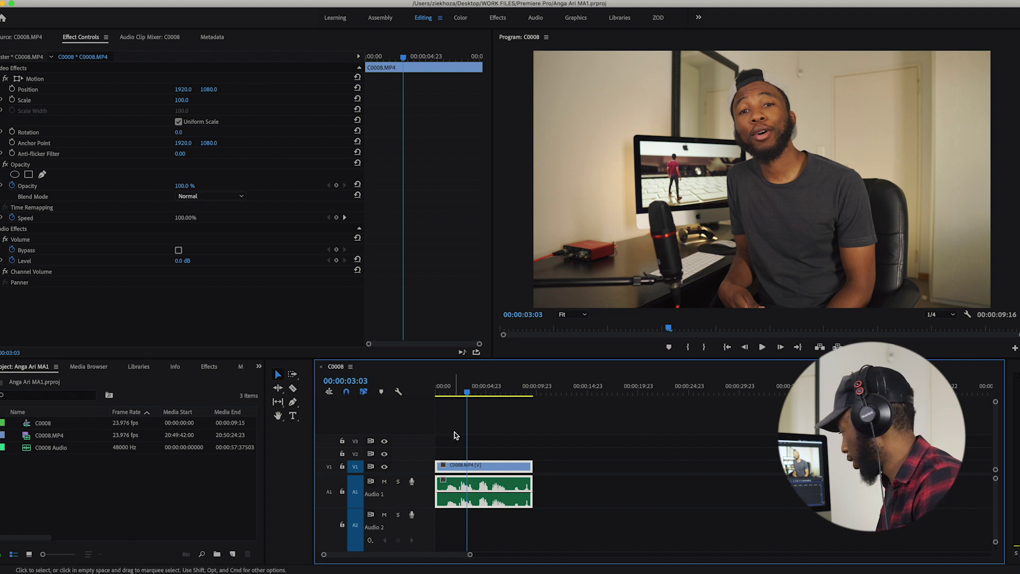
click(448, 387)
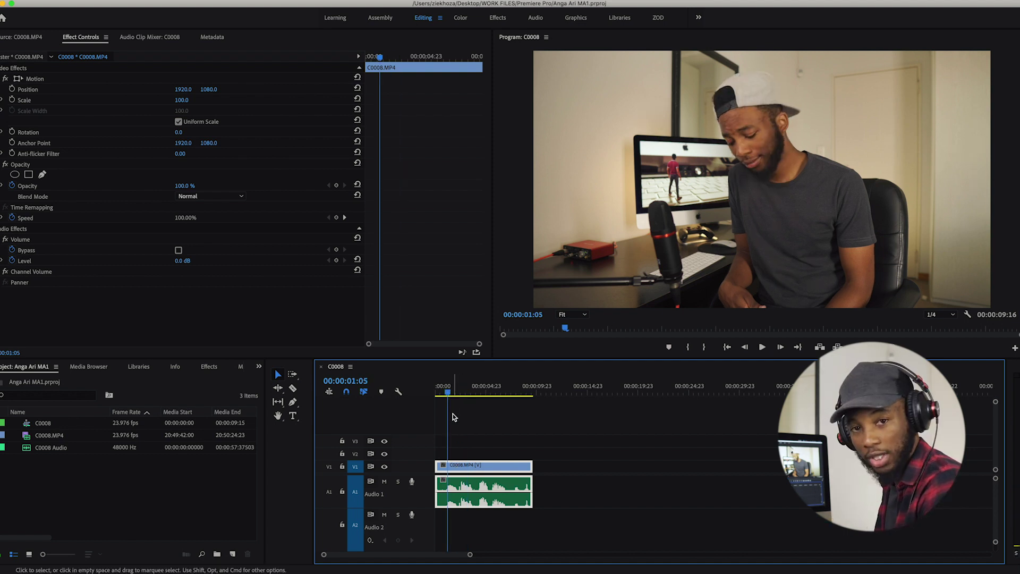
Send the C0008.MP4 clip's audio to Adobe Audition with Edit Clip In Adobe Audition.
right_click(464, 465)
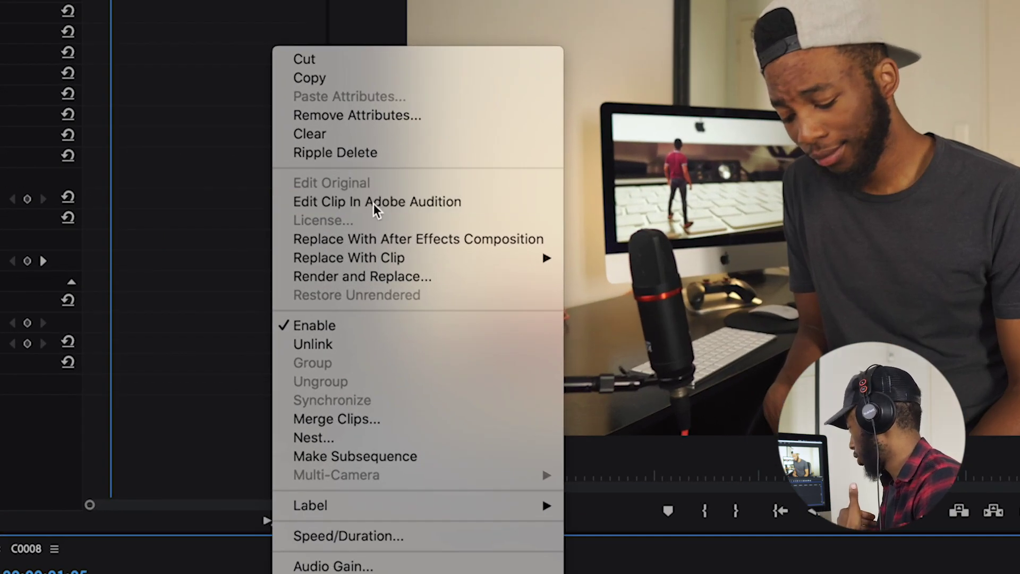
click(374, 203)
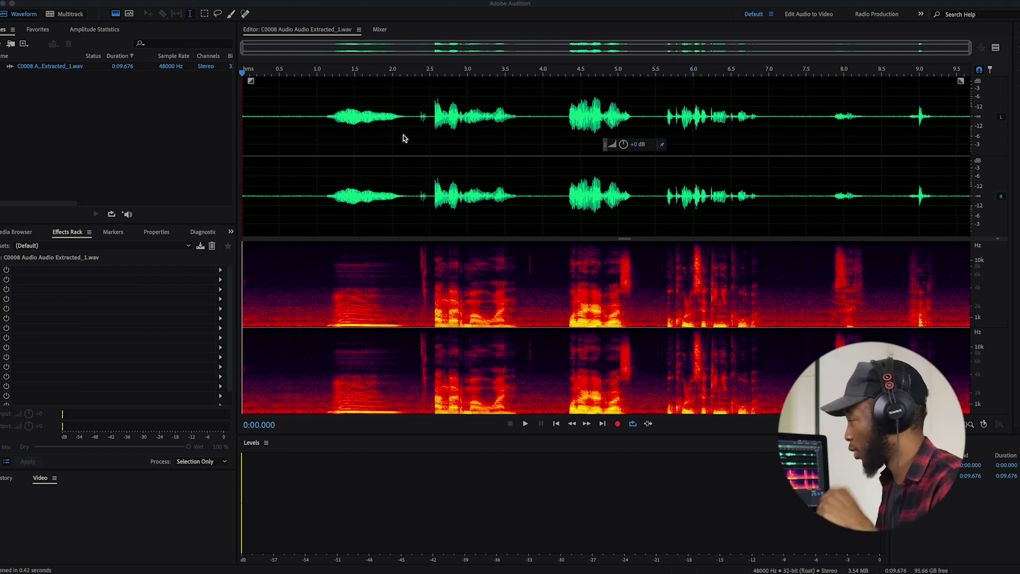
Select the entire extracted WAV and bring up the Effects > Noise Reduction / Restoration menu.
click(311, 166)
click(302, 169)
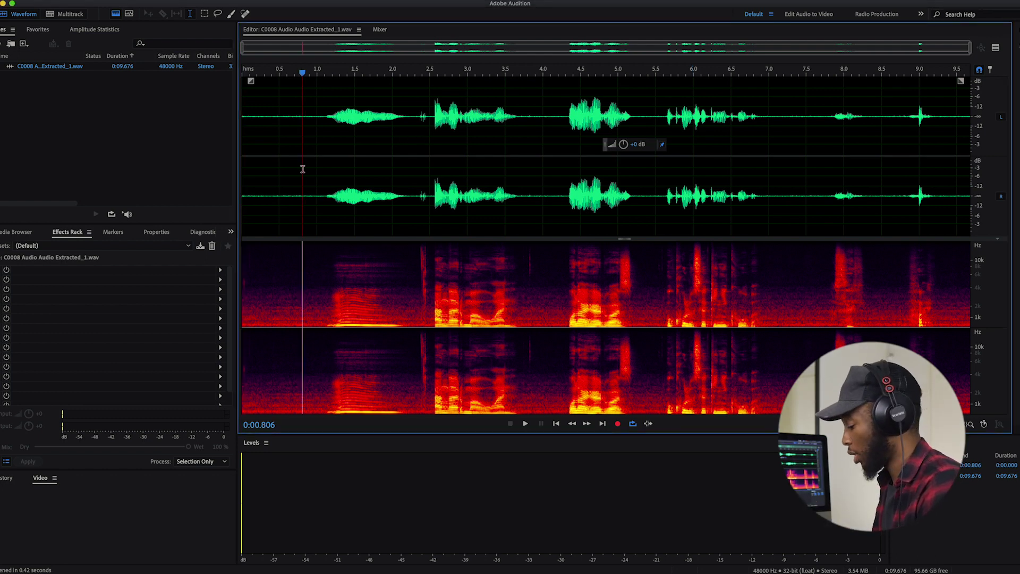
key(super+a)
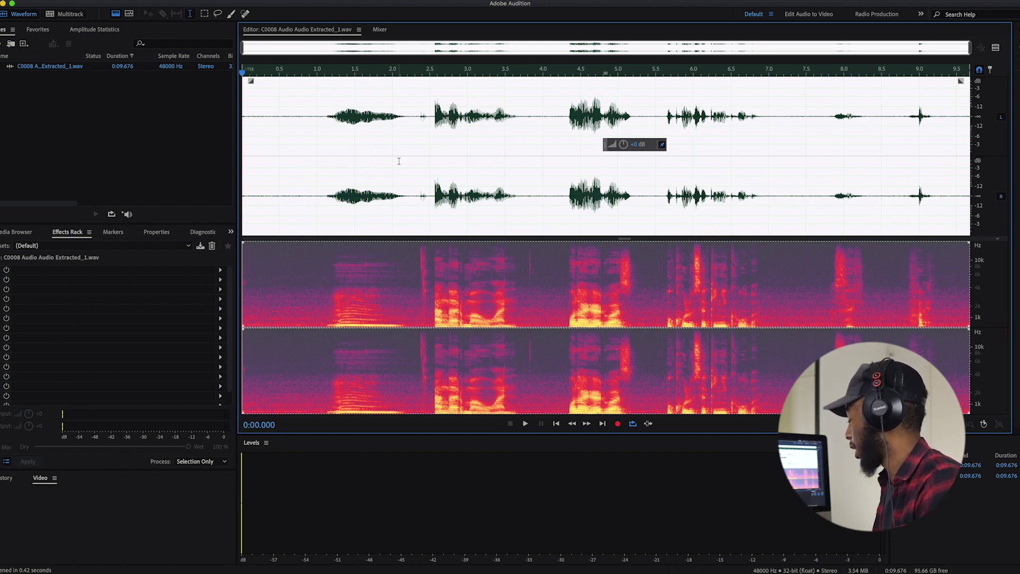
click(163, 7)
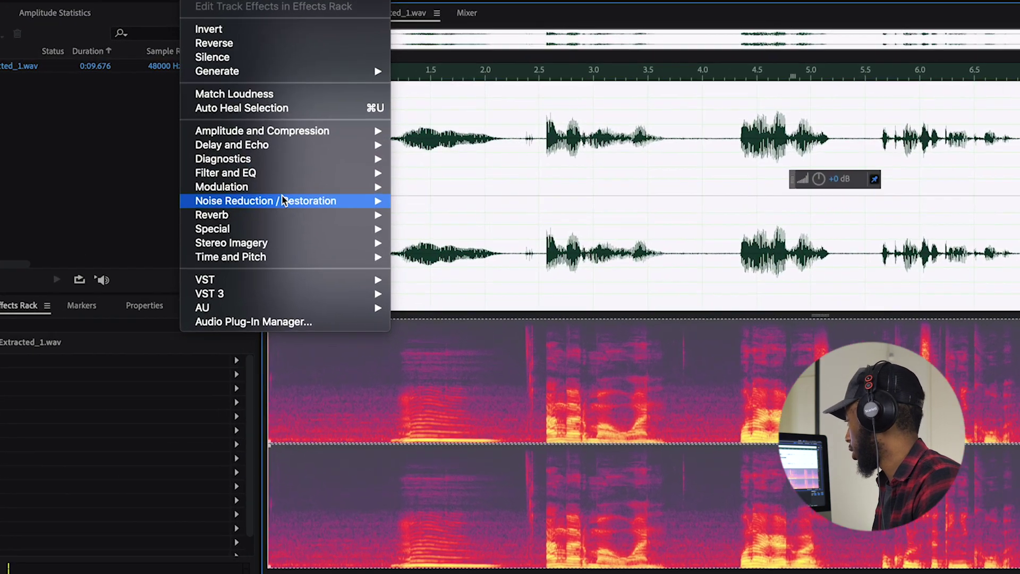
mouse_move(298, 203)
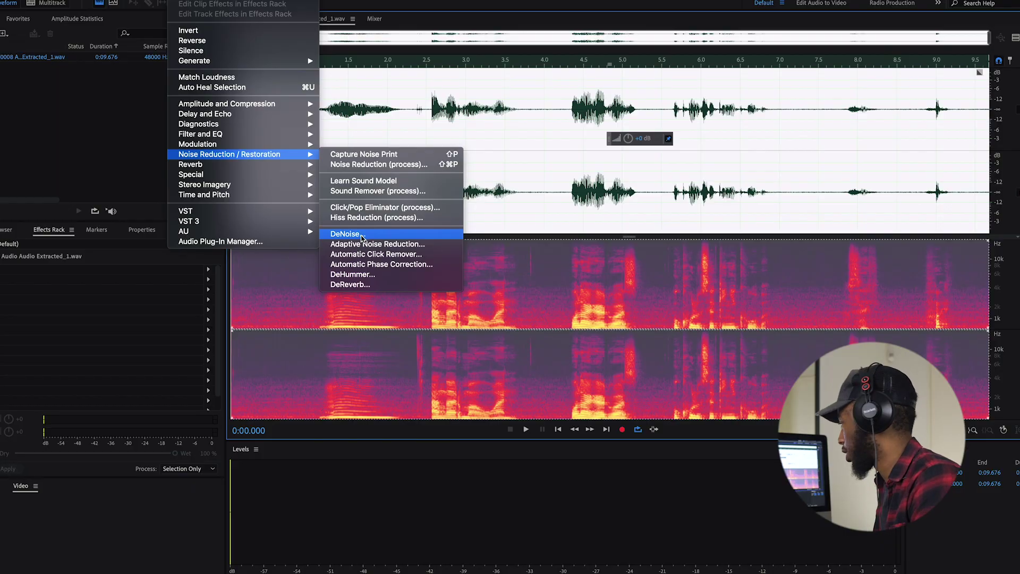
Open DeNoise on the whole file, start previewing, and raise the Amount from 0% to 100%.
click(359, 238)
drag(214, 121, 727, 178)
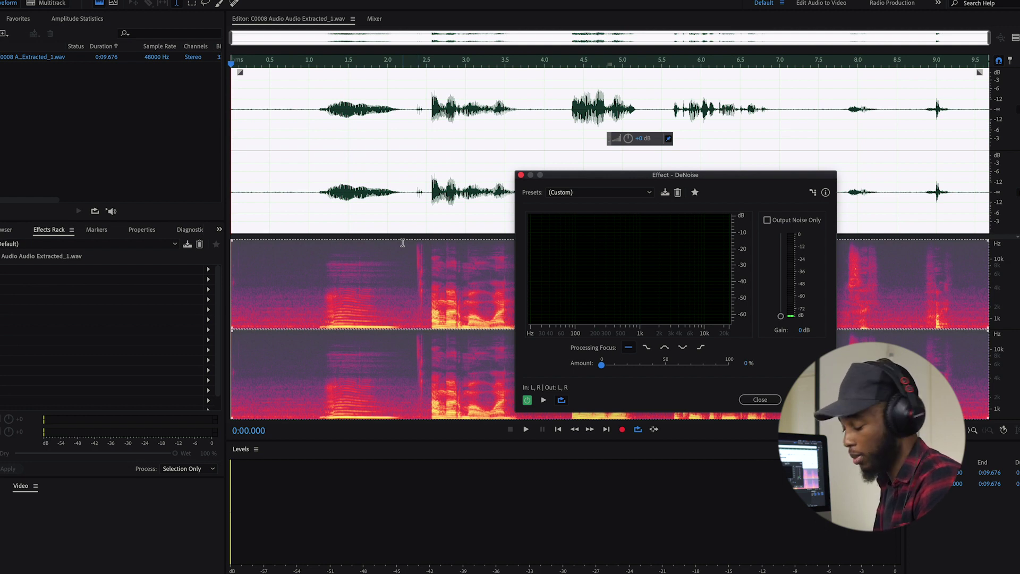
key(space)
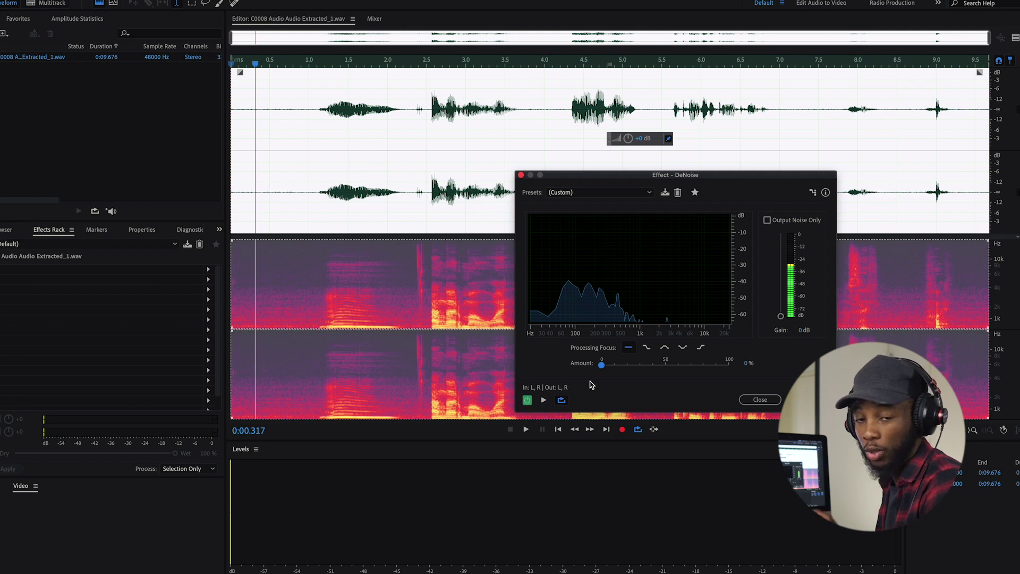
key(space)
drag(601, 364, 619, 365)
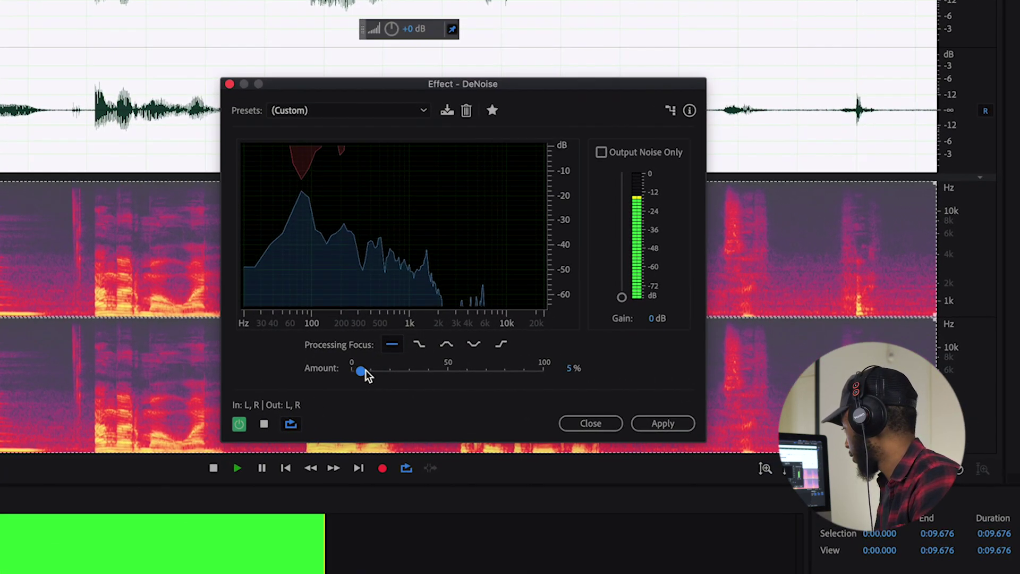
drag(392, 371, 551, 382)
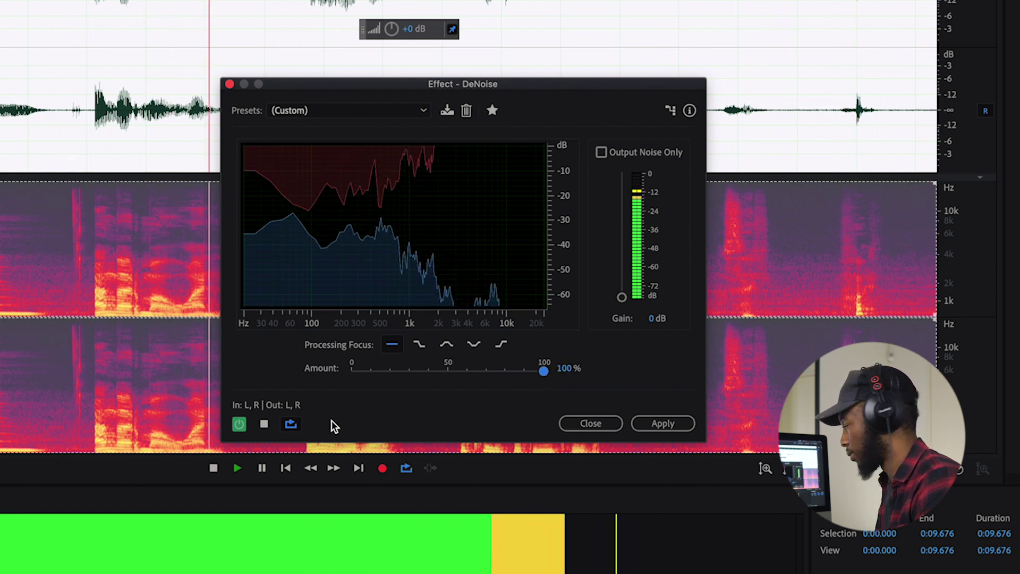
Preview DeNoise at a 63% Amount, toggling the effect off and on to compare with the original.
key(space)
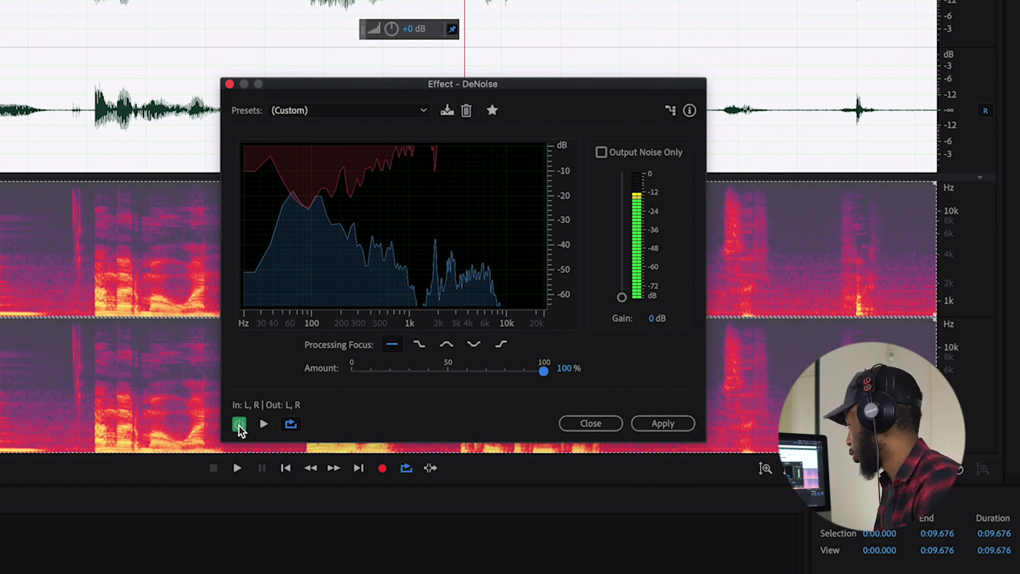
key(space)
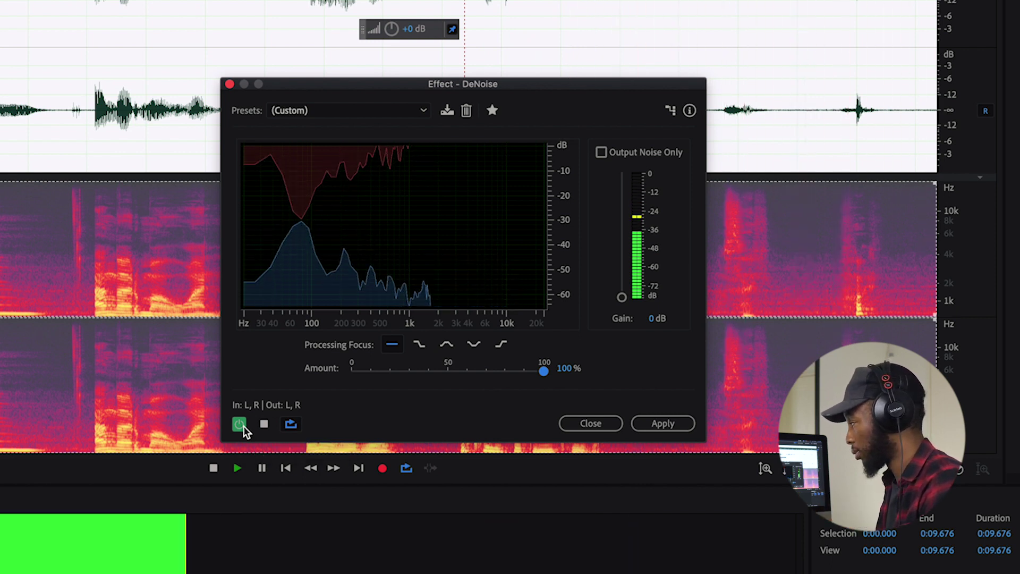
click(239, 424)
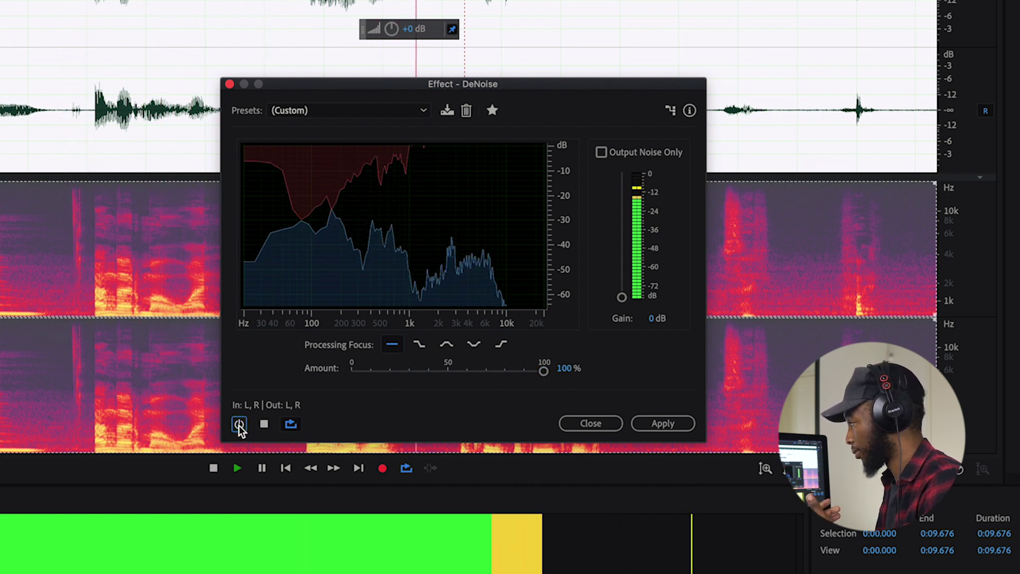
click(239, 425)
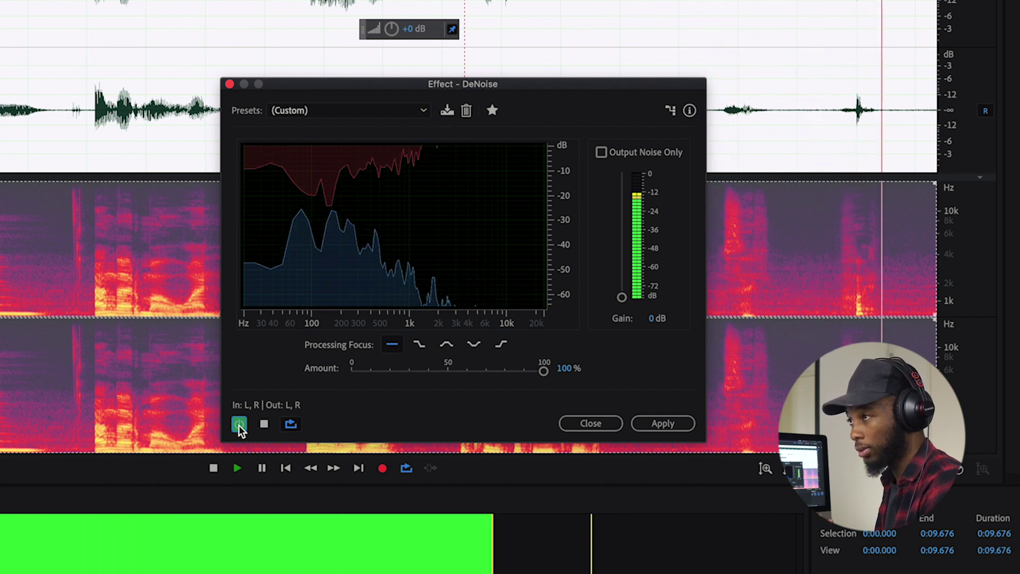
click(239, 424)
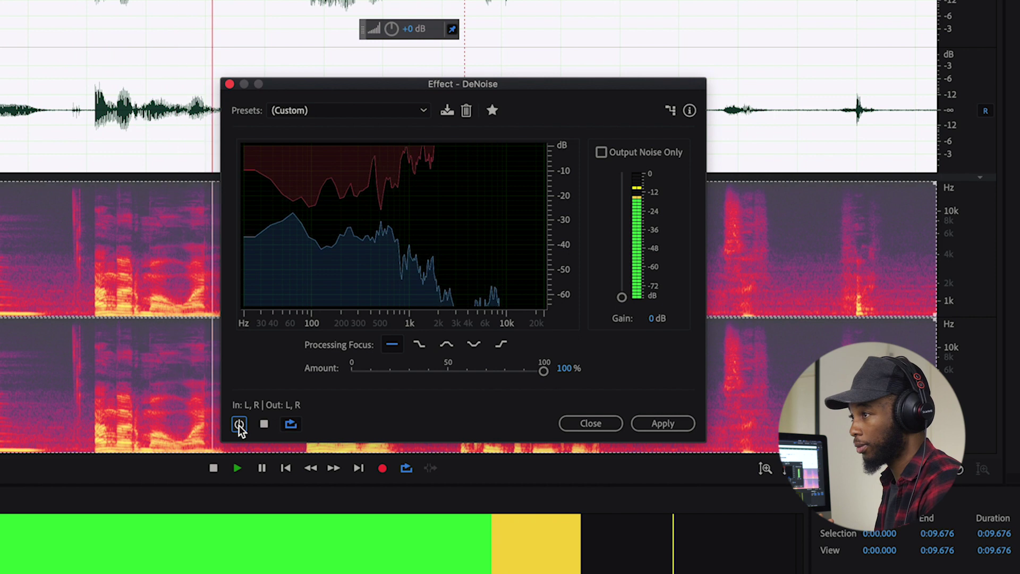
key(space)
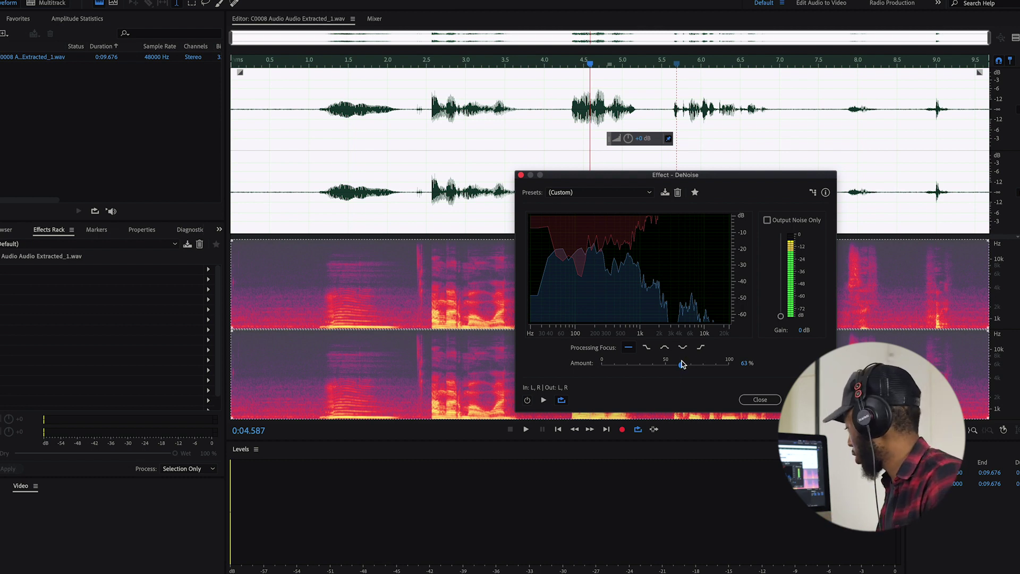
Set the DeNoise Amount to about 70%, preview it, and apply it to the whole file.
drag(683, 366, 673, 370)
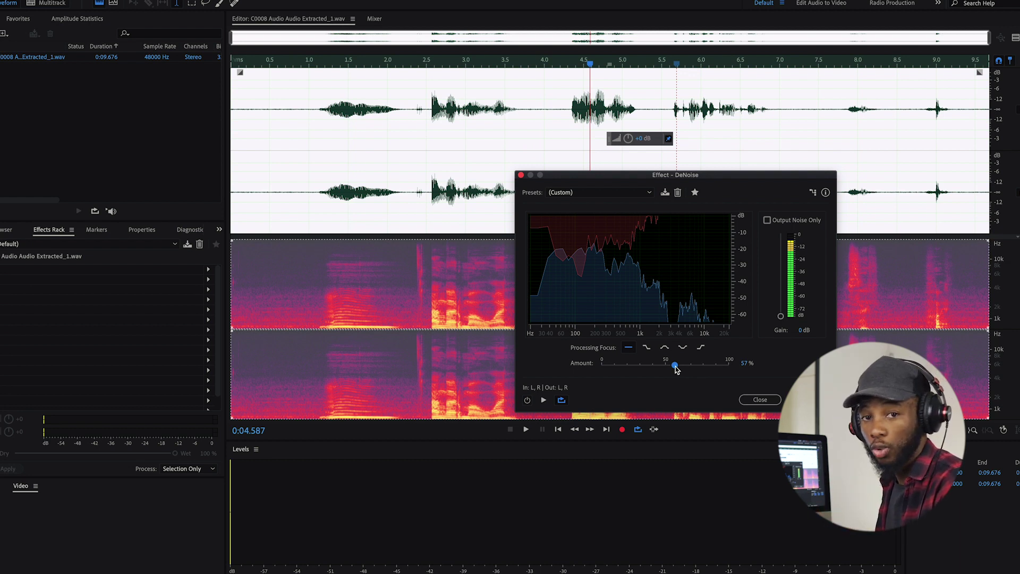
drag(684, 372, 705, 370)
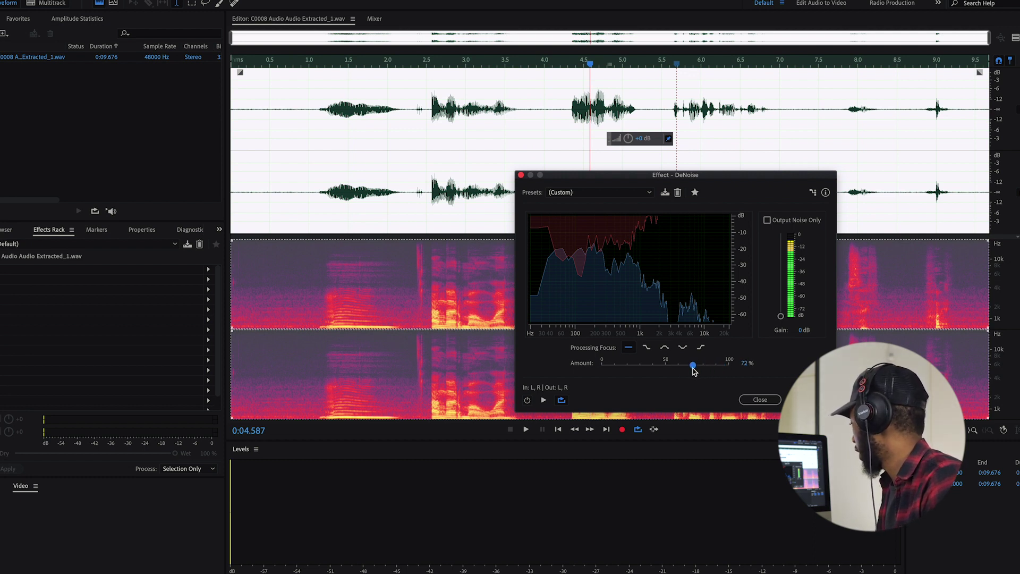
key(space)
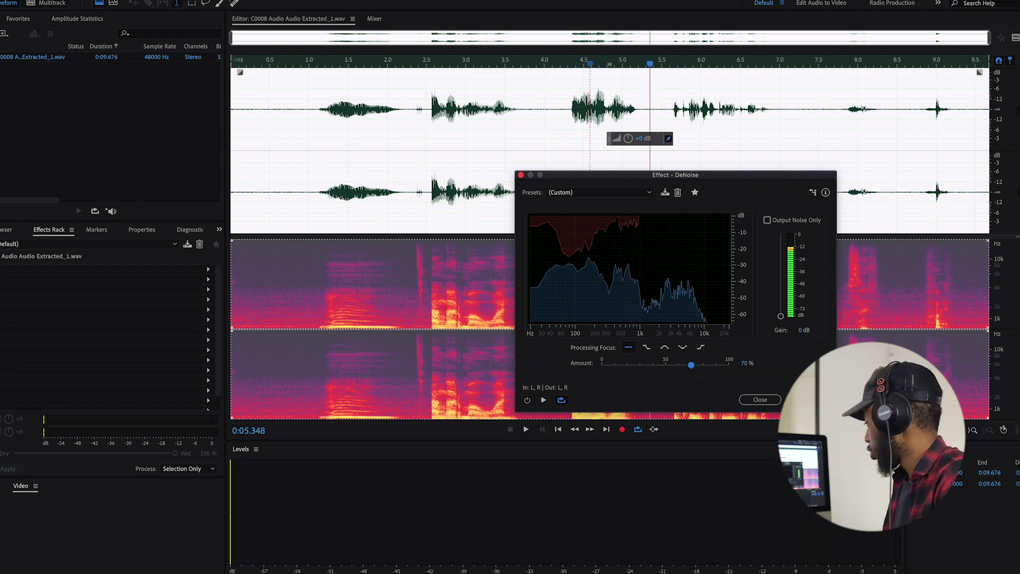
key(Return)
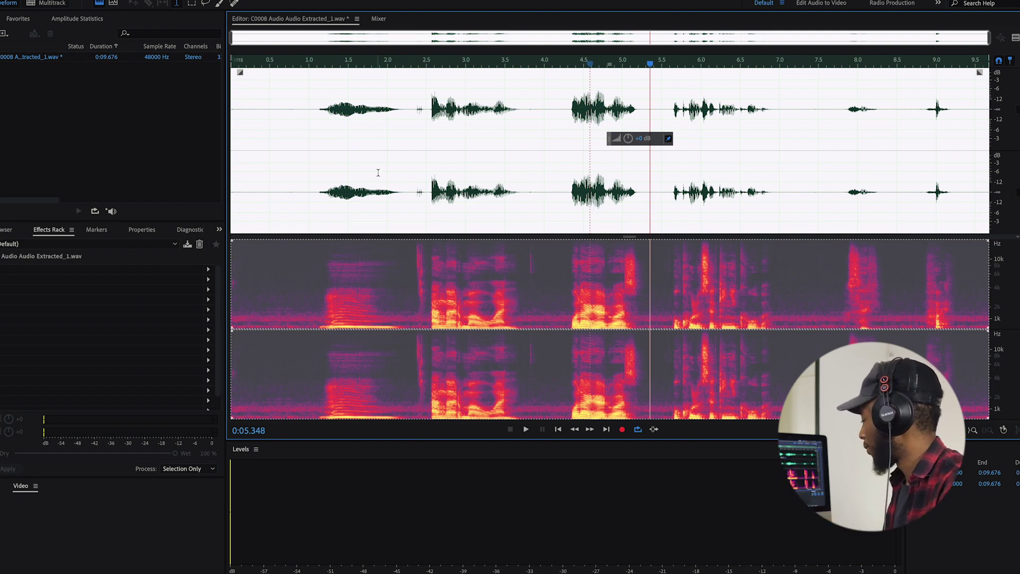
Undo the applied DeNoise and clear the whole-file selection.
click(312, 294)
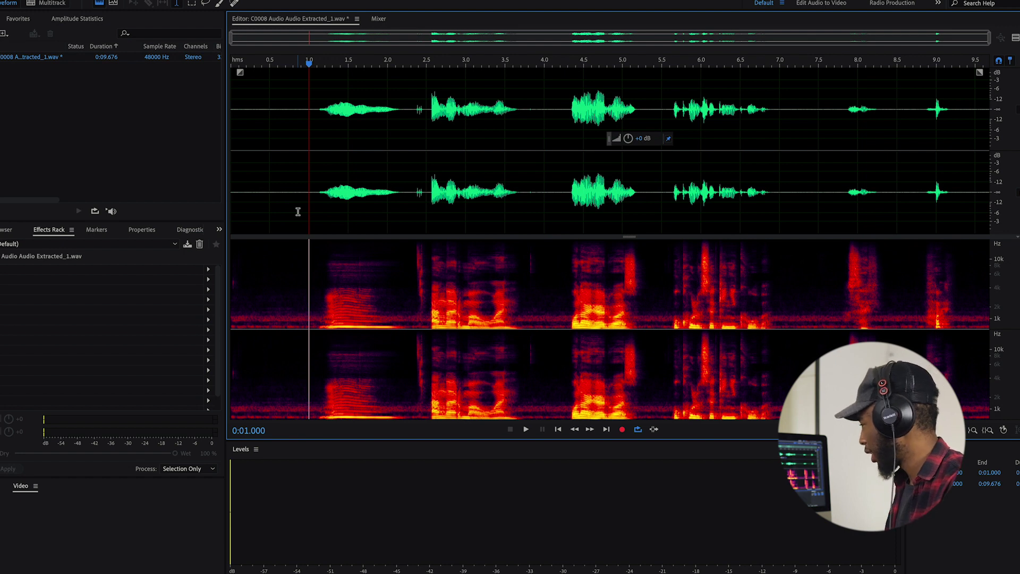
key(ctrl+z)
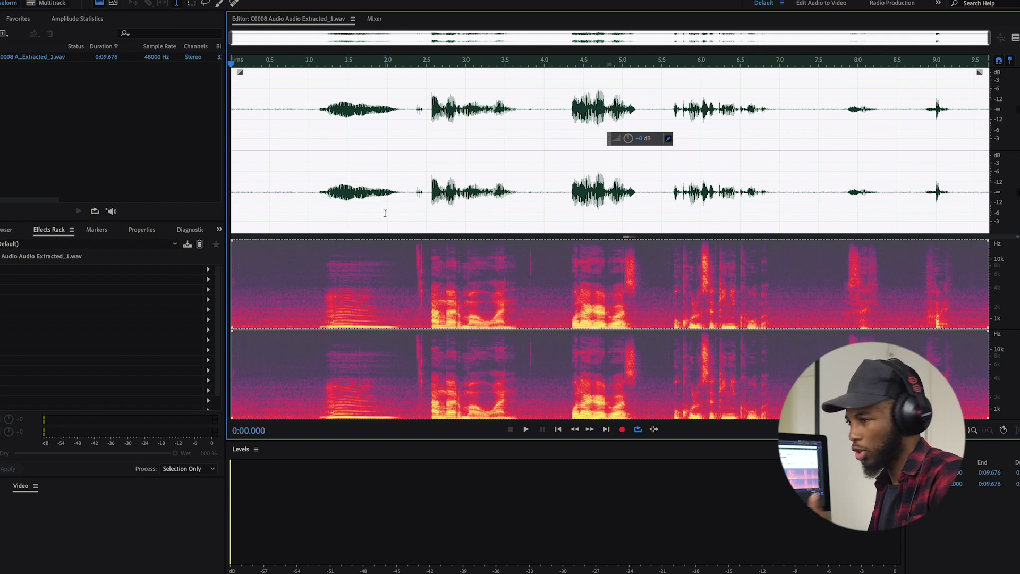
click(295, 207)
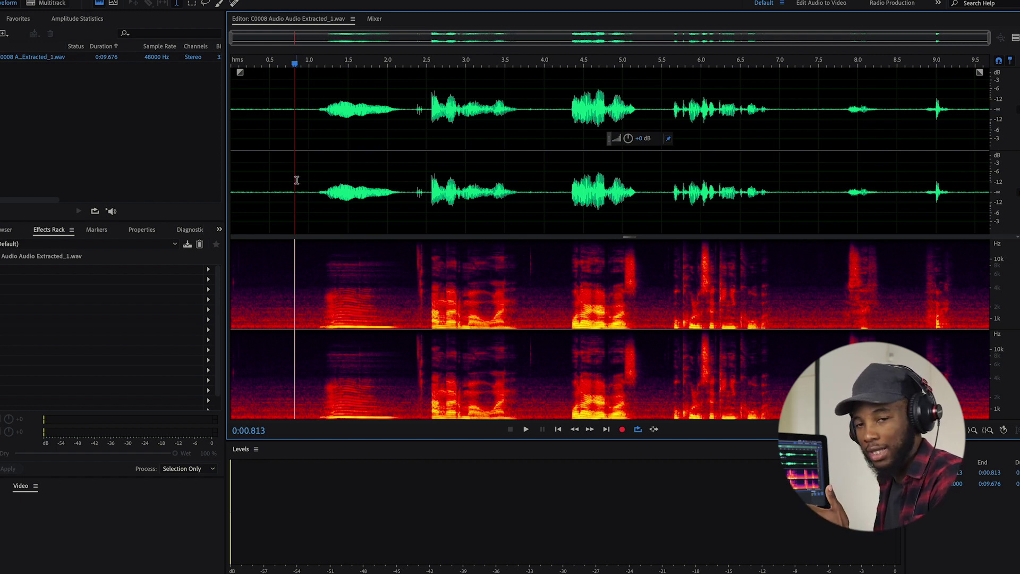
Select the roughly 0.35-second quiet stretch before the first word, audition it, and capture a noise print.
drag(298, 190, 271, 193)
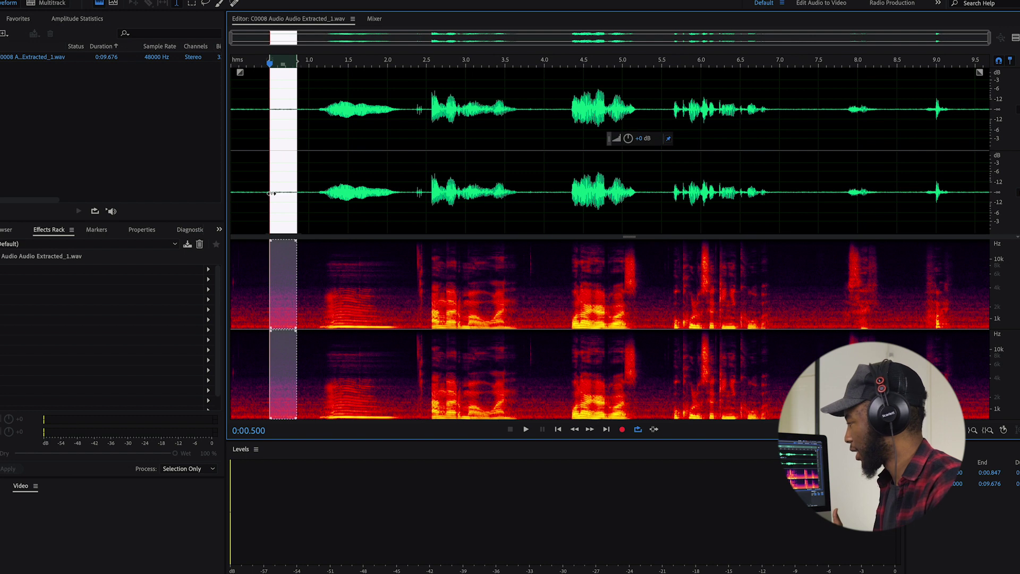
key(space)
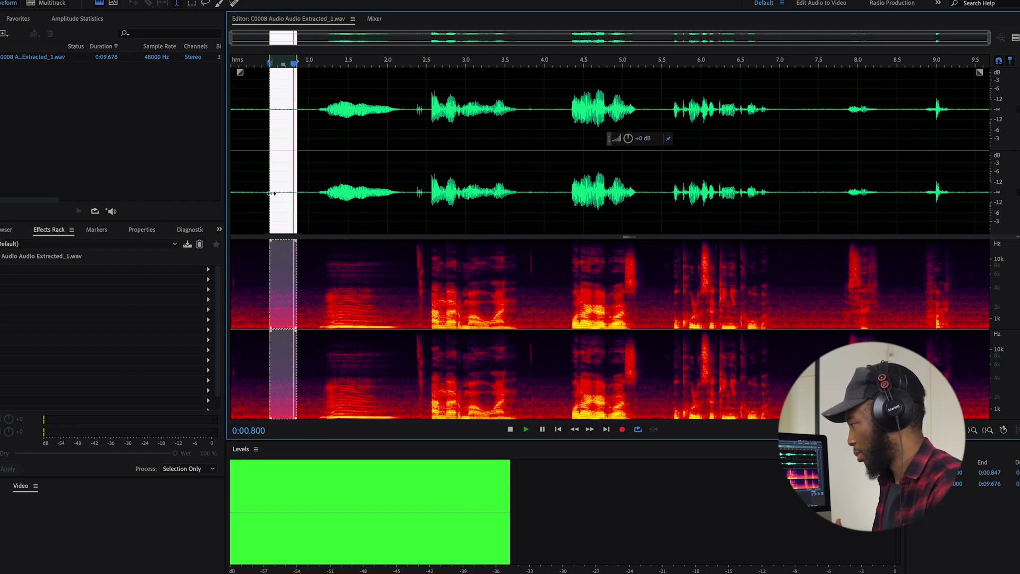
key(space)
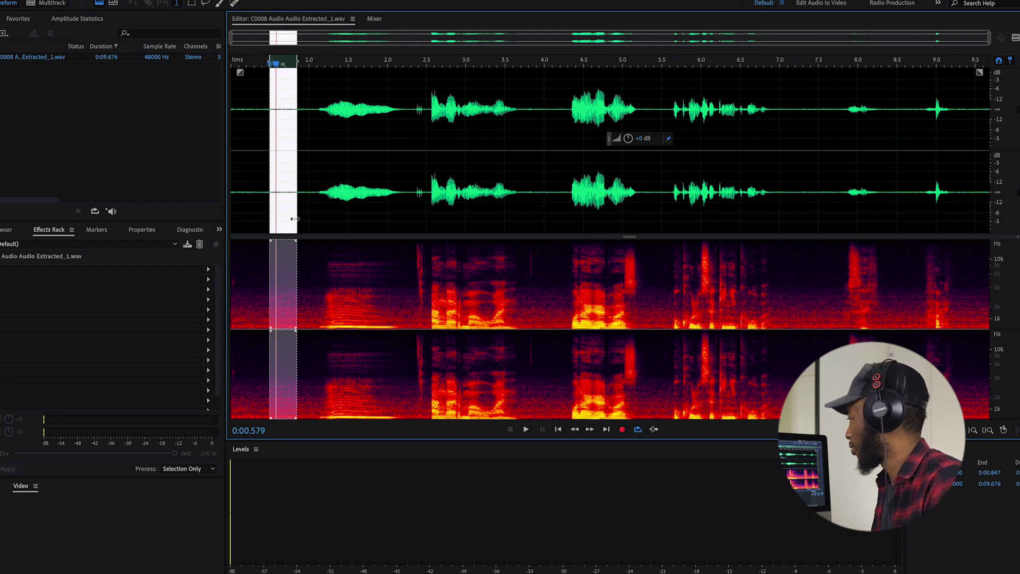
click(352, 1)
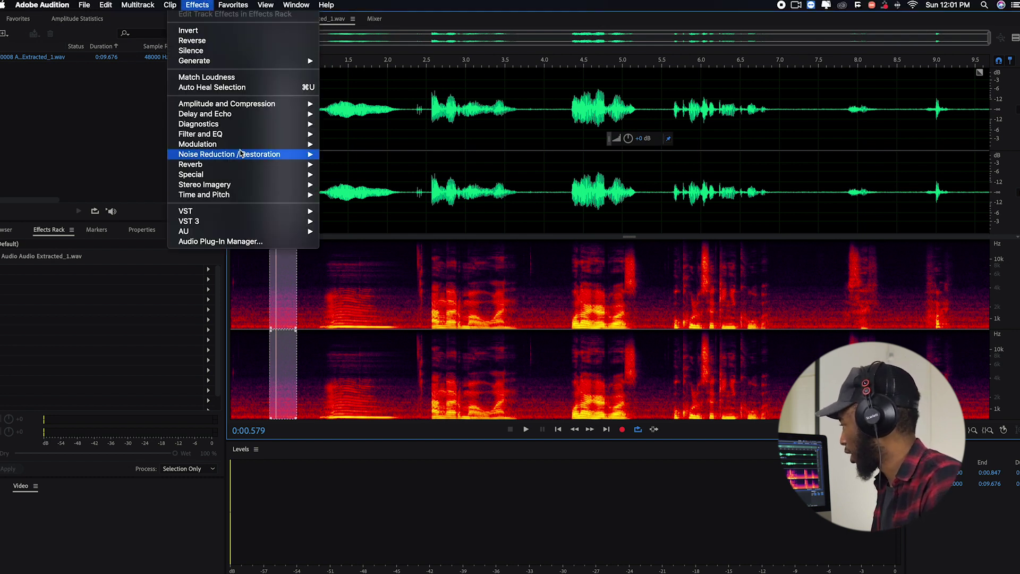
mouse_move(244, 153)
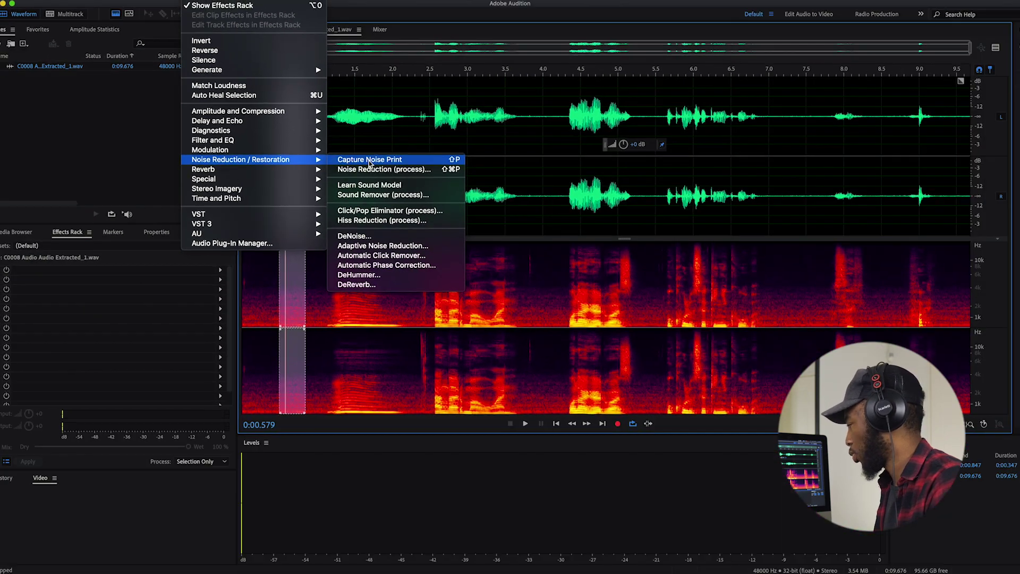
click(481, 227)
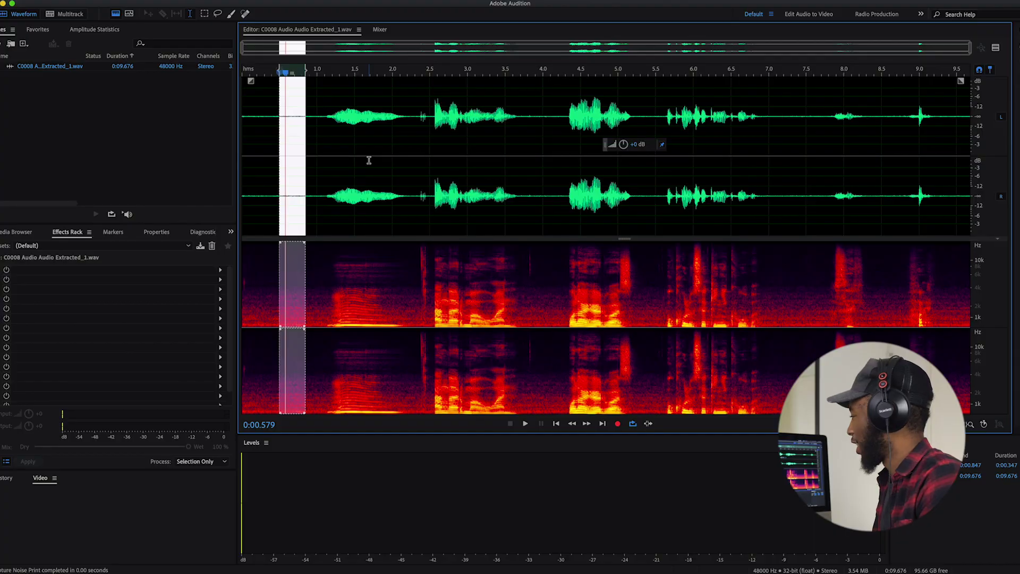
click(319, 189)
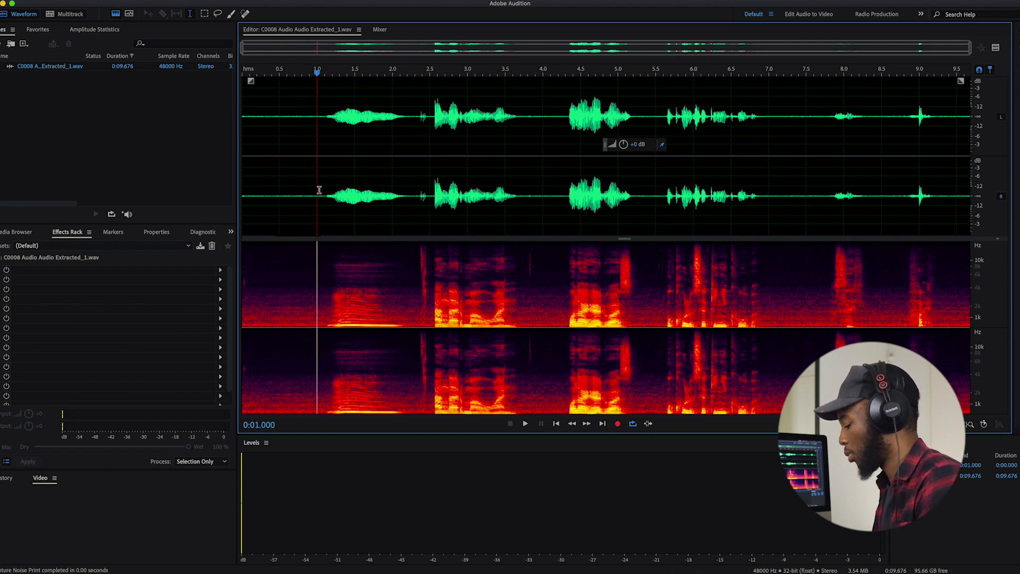
Select the whole clip, open Noise Reduction (process), and set reduction to 47% at 8.9 dB.
key(super+a)
click(197, 5)
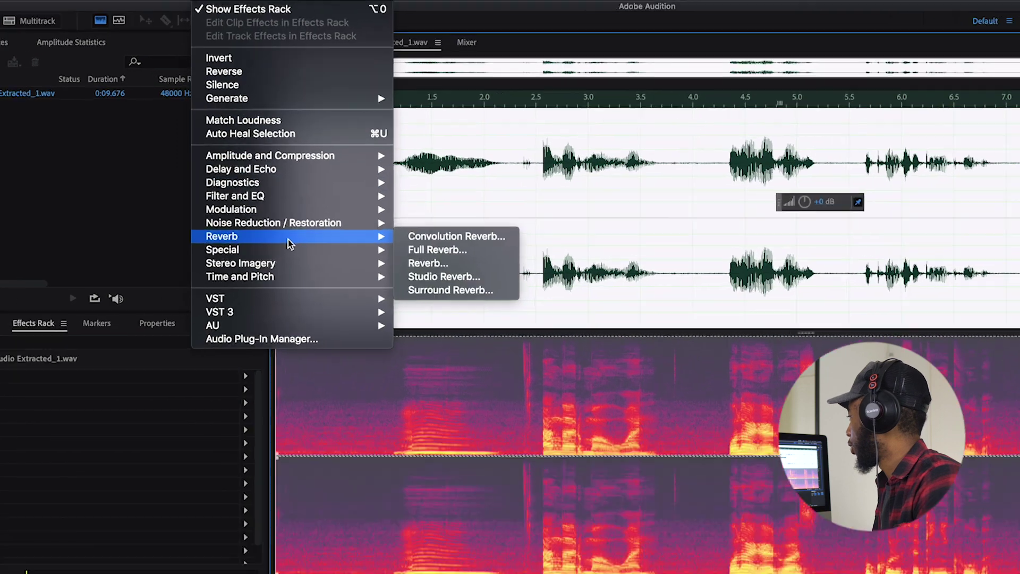
mouse_move(261, 159)
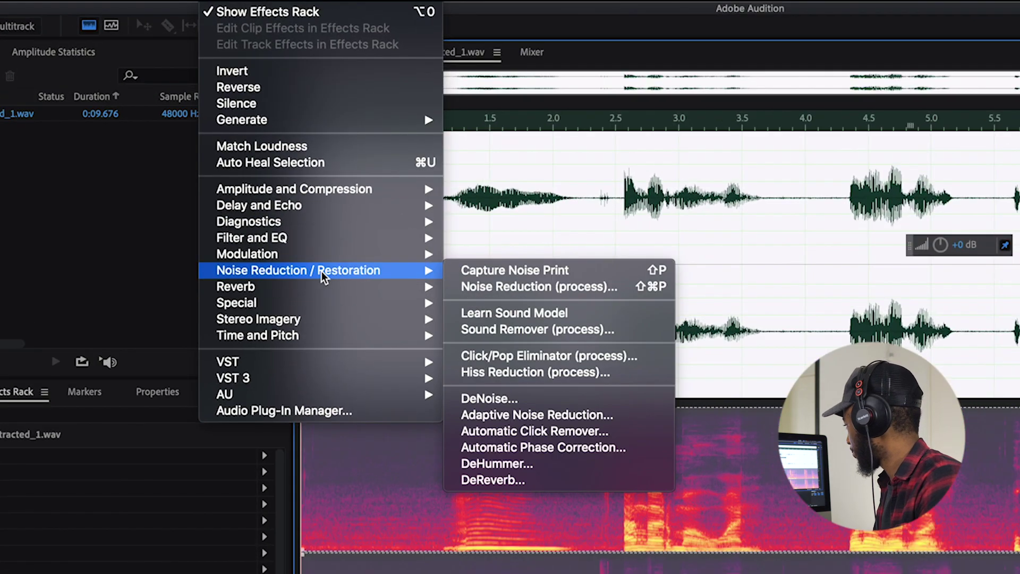
click(491, 287)
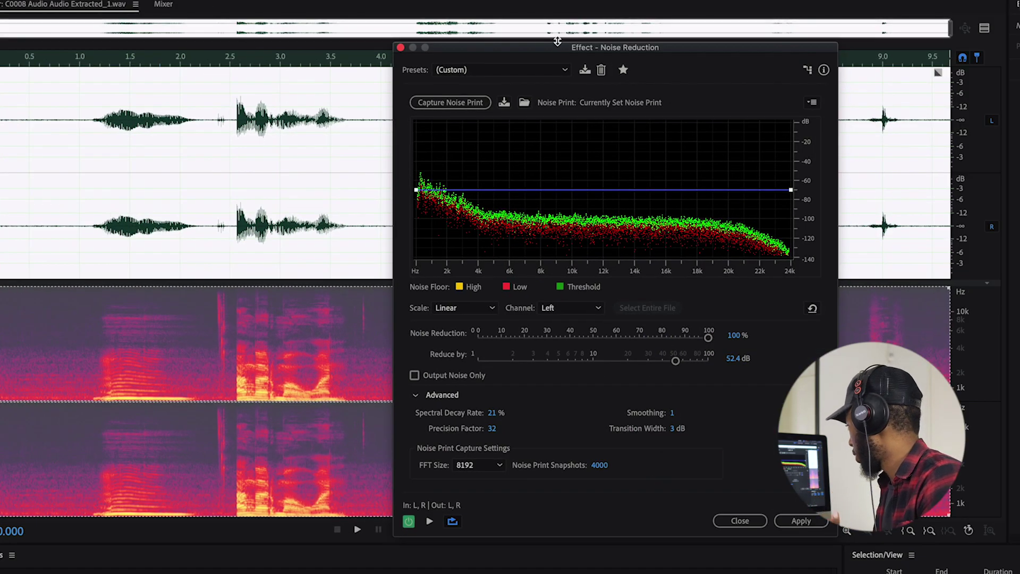
drag(553, 45, 467, 65)
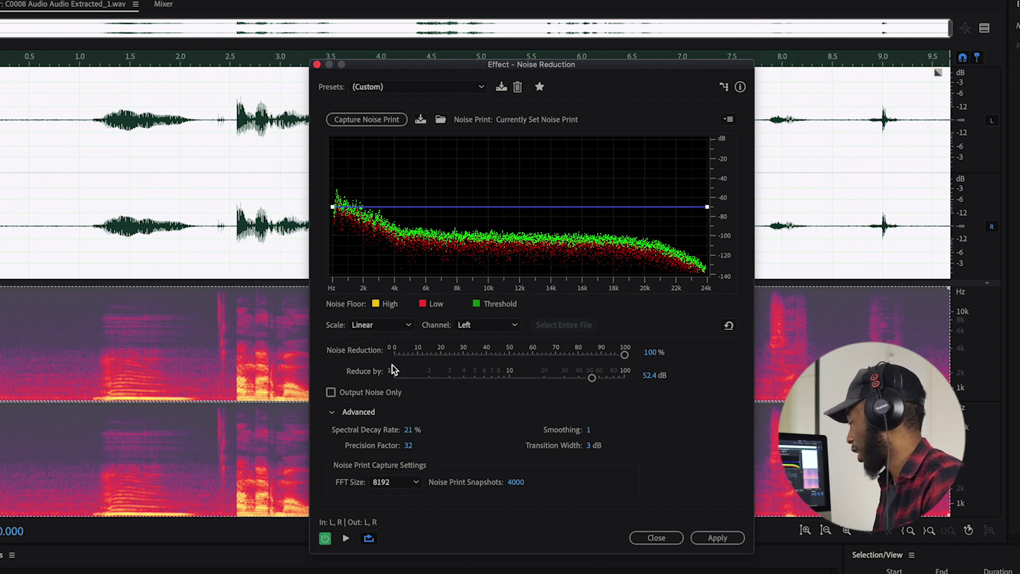
drag(495, 354, 505, 379)
Preview the noise reduction while raising it to 100% reduction and 84.5 dB Reduce by.
click(520, 377)
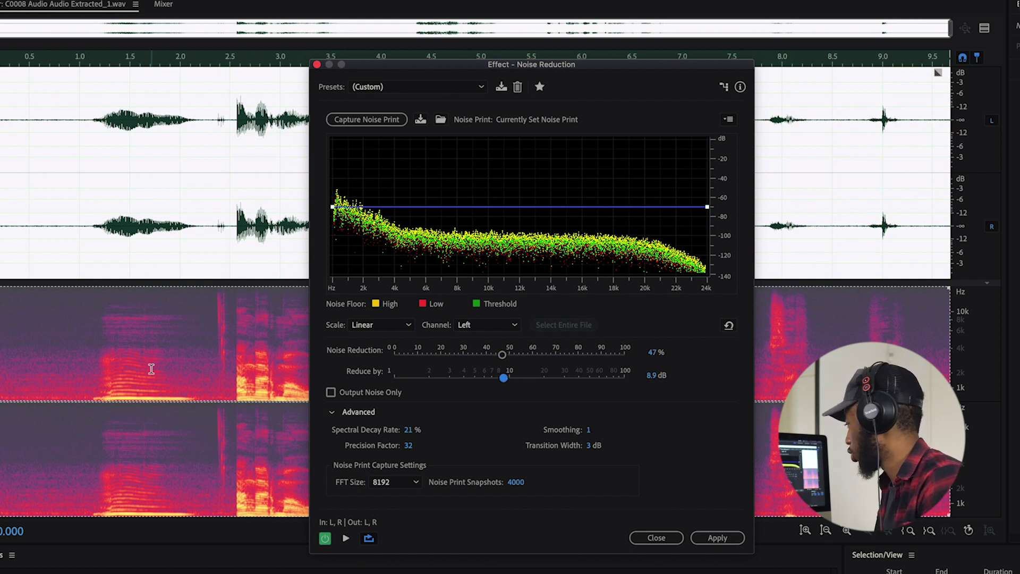
key(space)
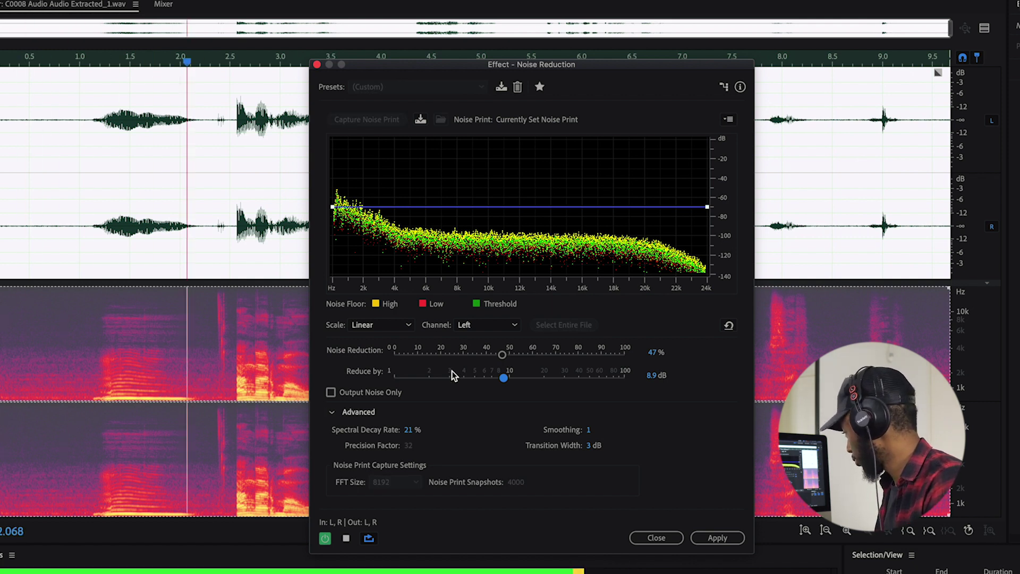
drag(506, 378, 629, 363)
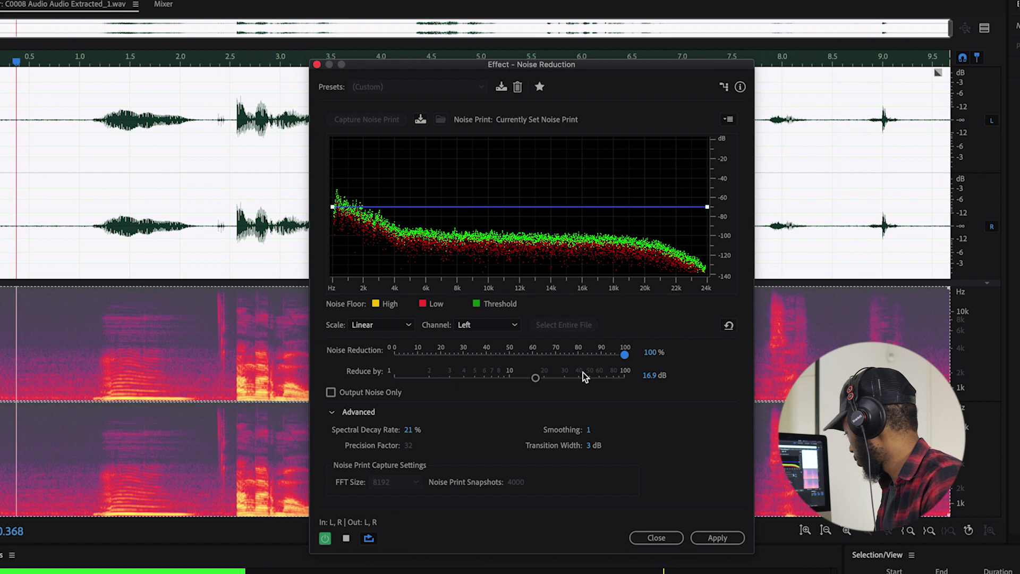
drag(535, 377, 619, 384)
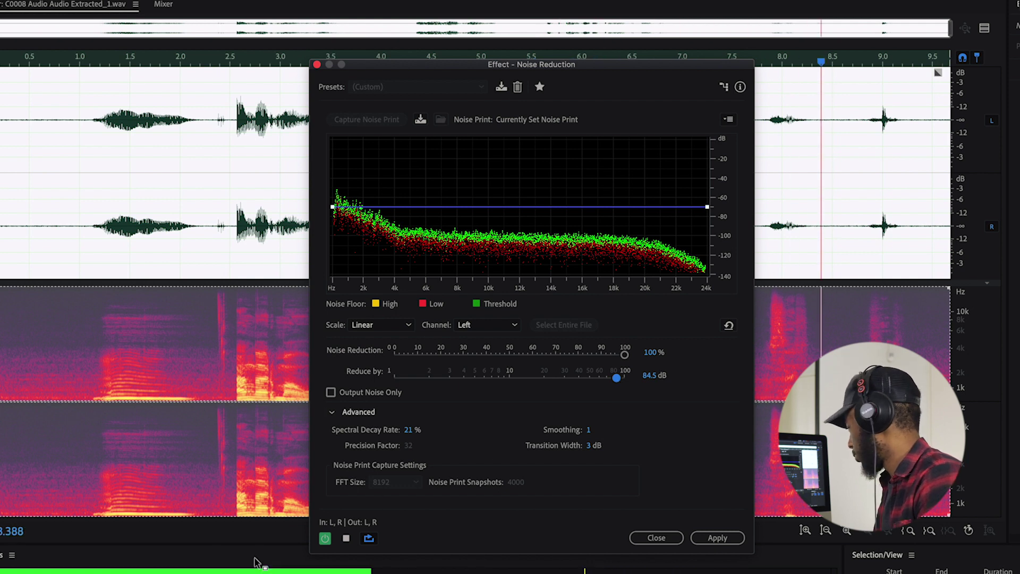
key(space)
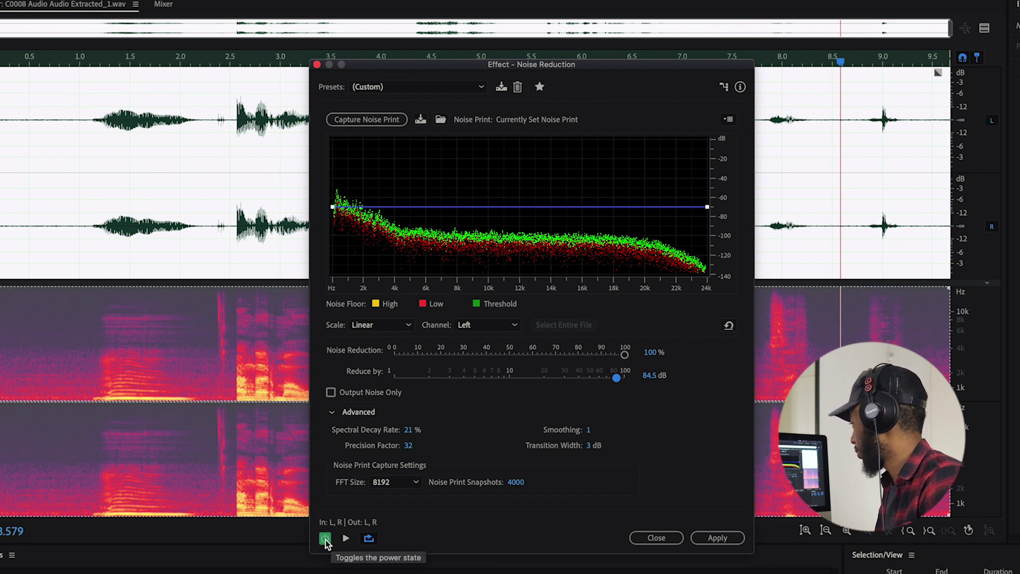
Preview the clip and toggle the 100 dB Noise Reduction off and on to compare it with the original.
key(space)
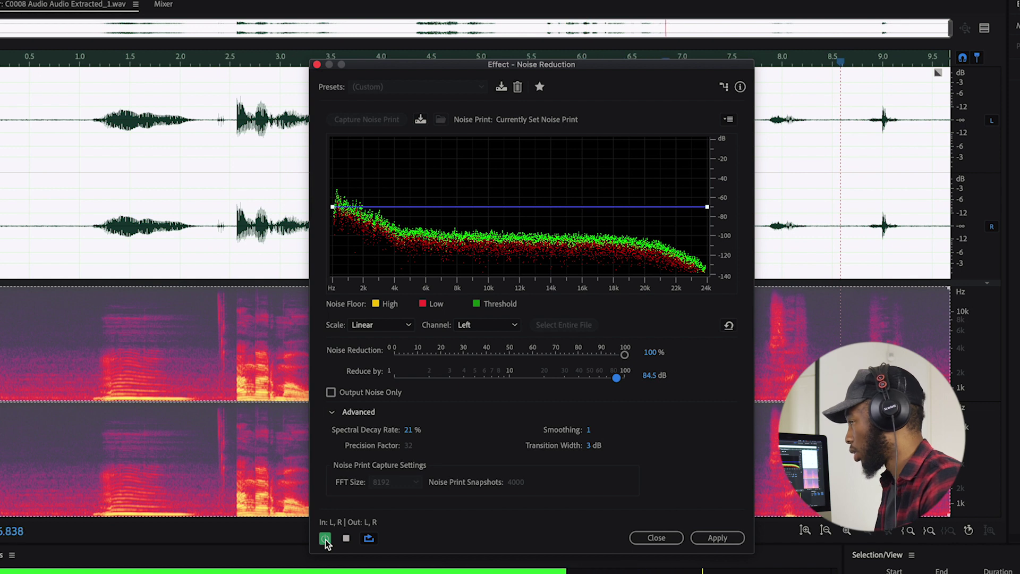
click(324, 538)
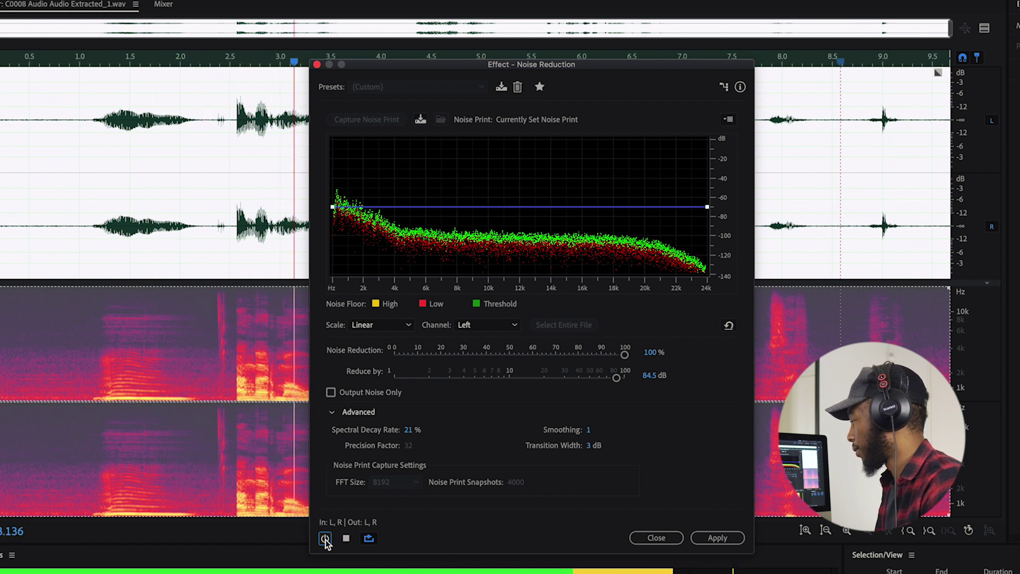
click(325, 539)
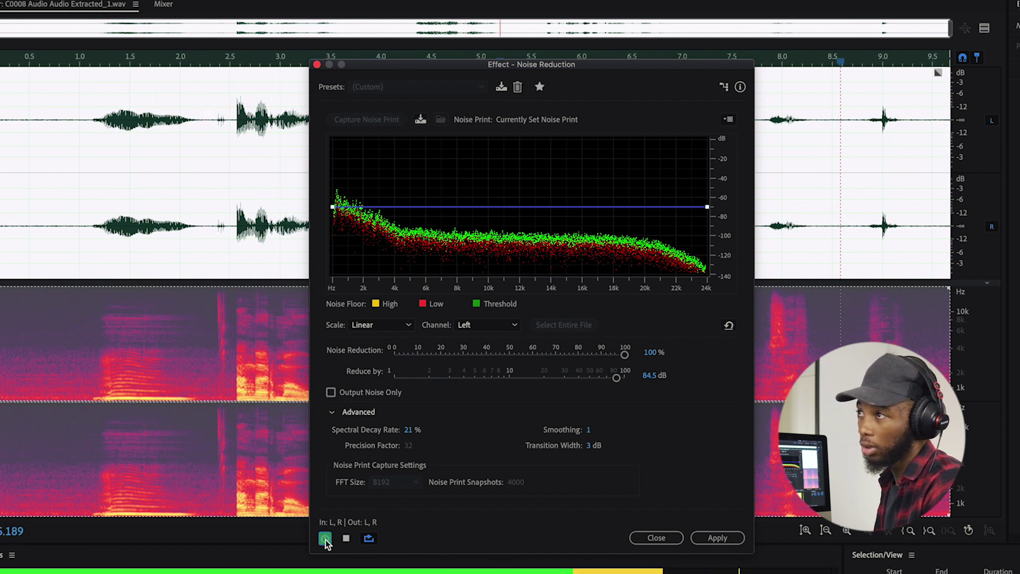
click(325, 538)
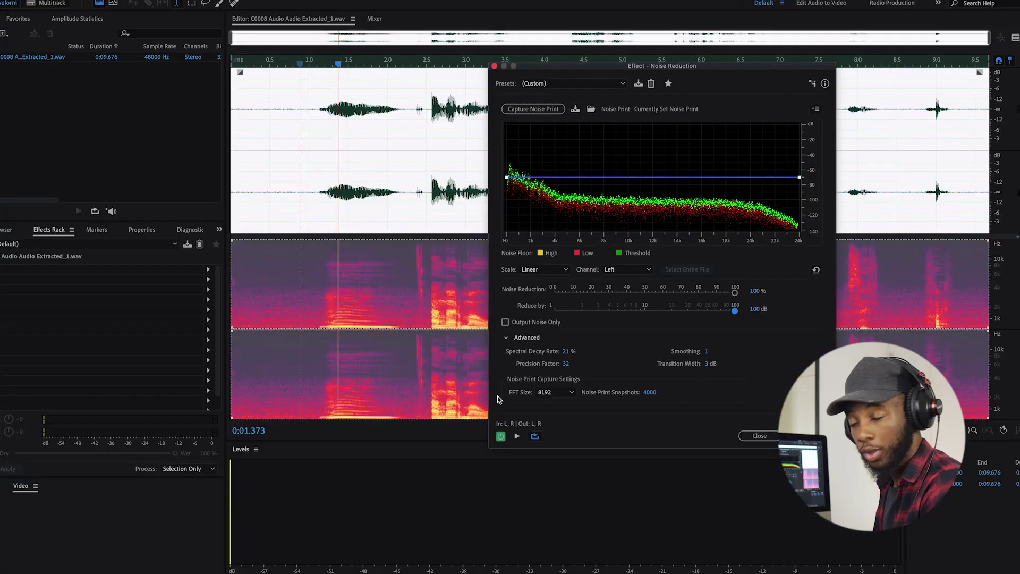
Apply and undo the noise reduction, apply DeNoise at 70% instead, save, and return to Premiere Pro.
click(804, 436)
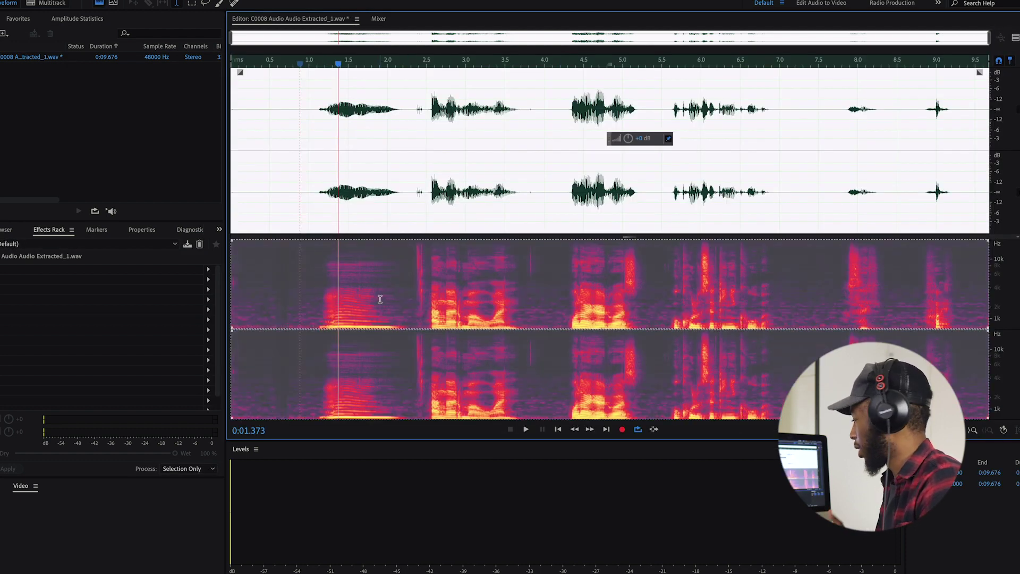
key(ctrl+z)
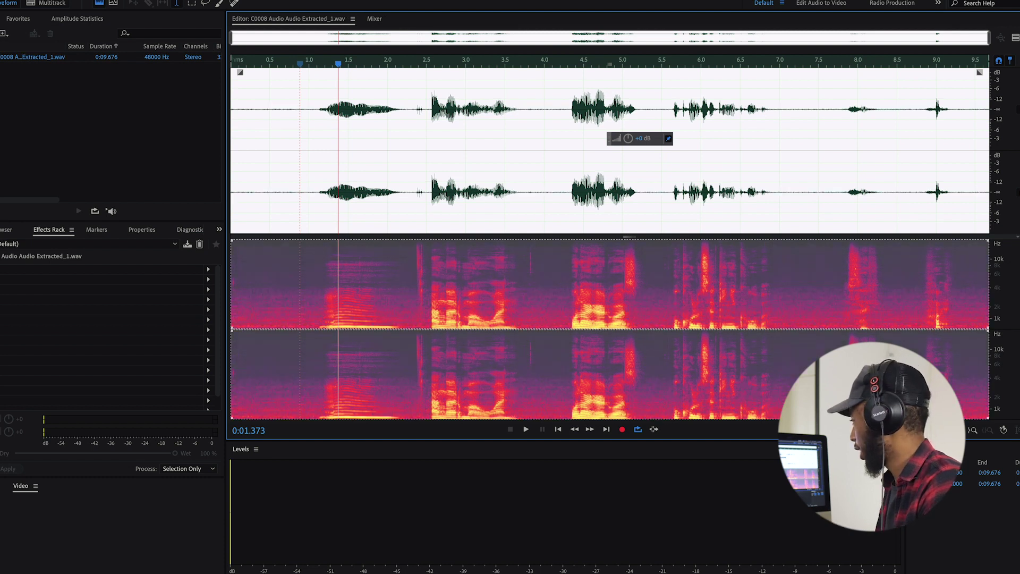
click(183, 0)
mouse_move(239, 154)
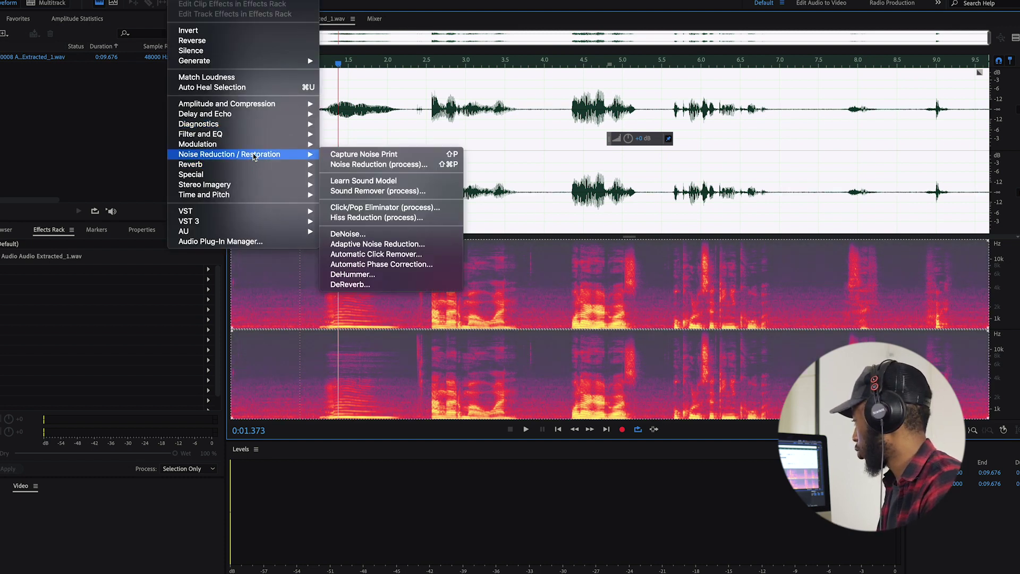
click(348, 234)
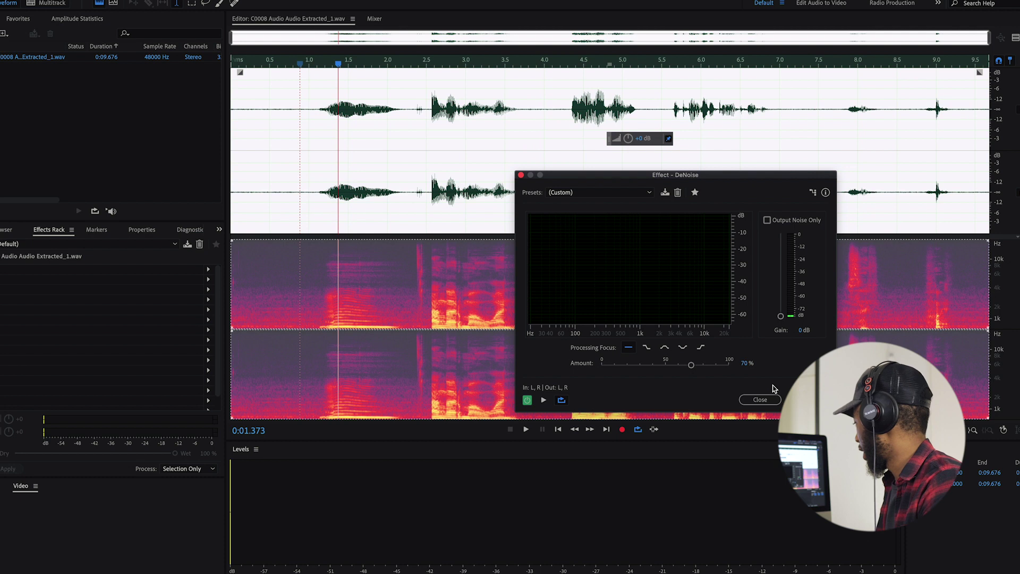
click(802, 399)
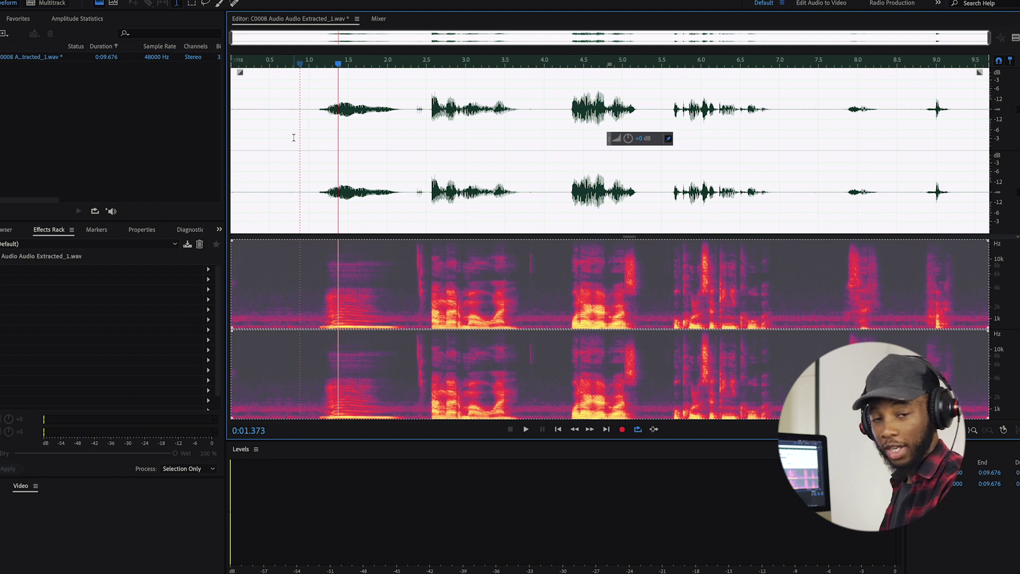
key(ctrl+s)
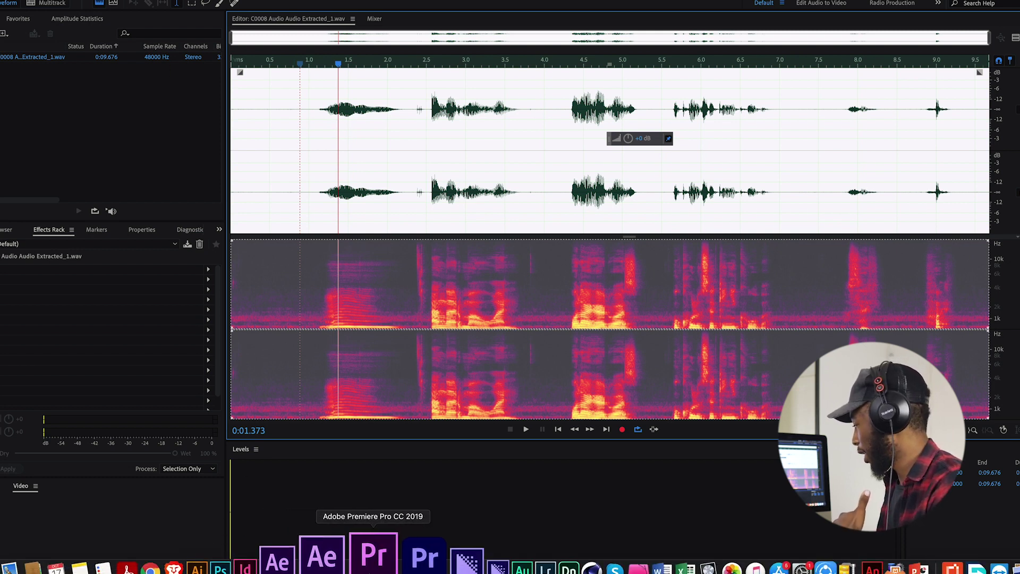
click(373, 557)
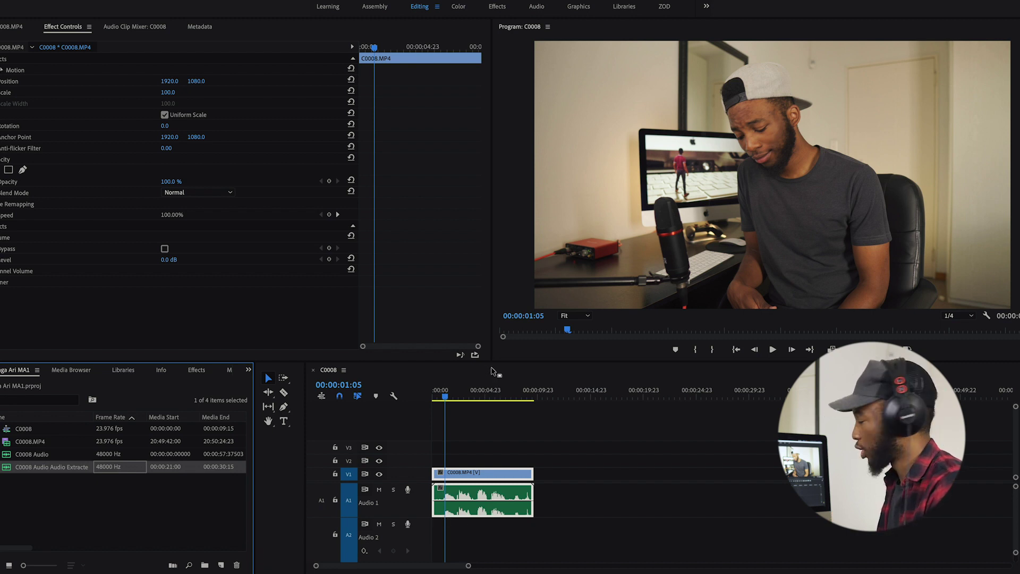
Return the playhead to the start of sequence C0008 and play the cleaned audio.
drag(455, 393, 430, 396)
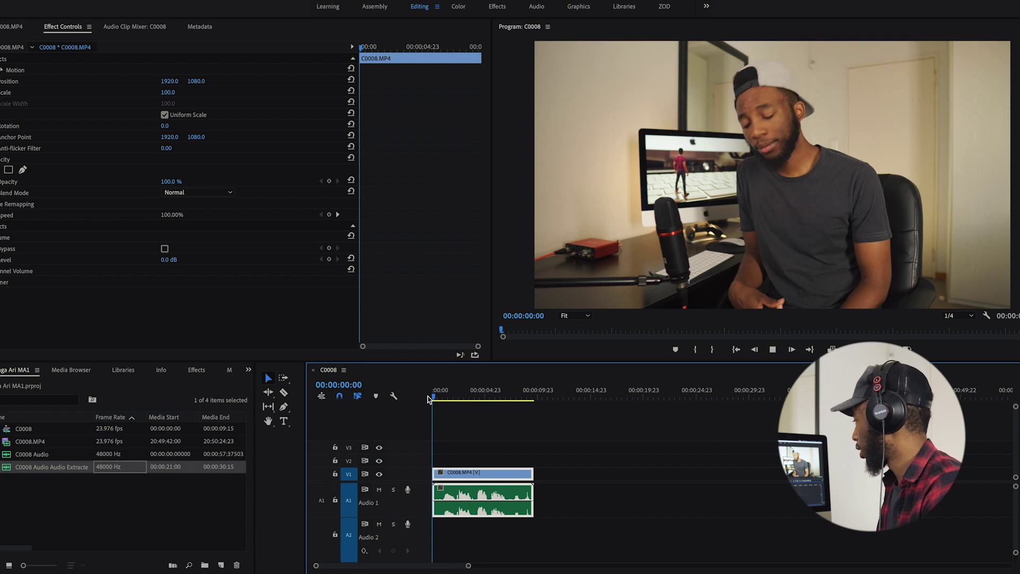
key(space)
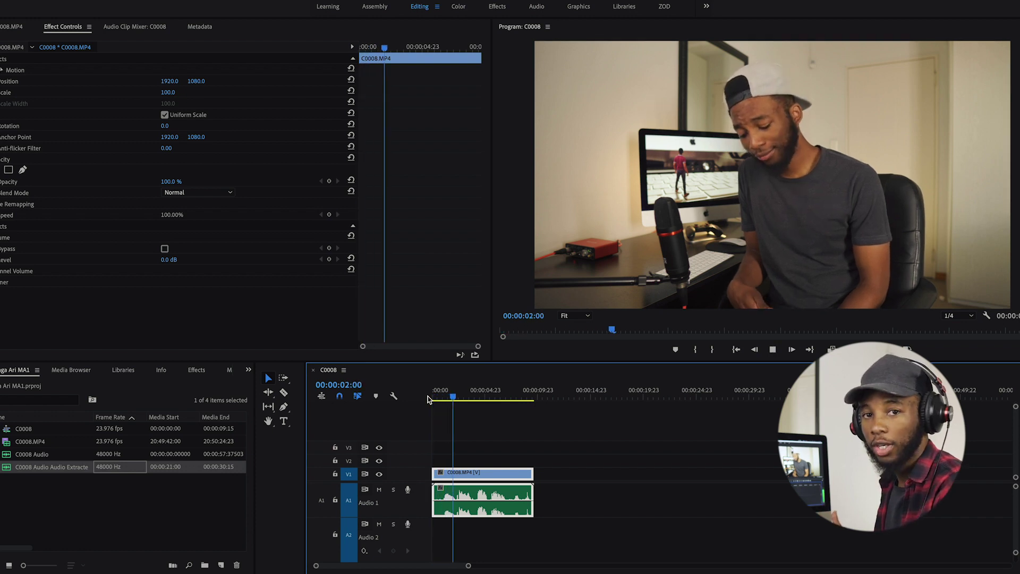